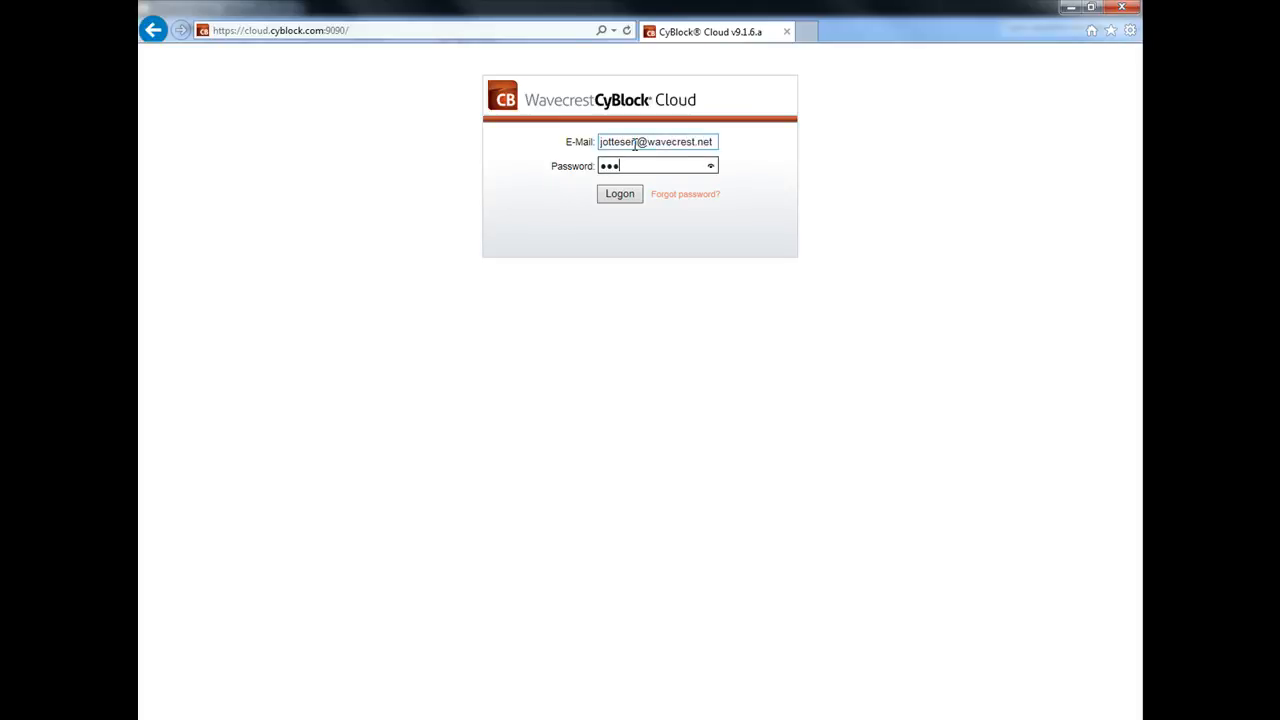
Log on to CyBlock Cloud and open the Categories filter settings under Web Management
key(Return)
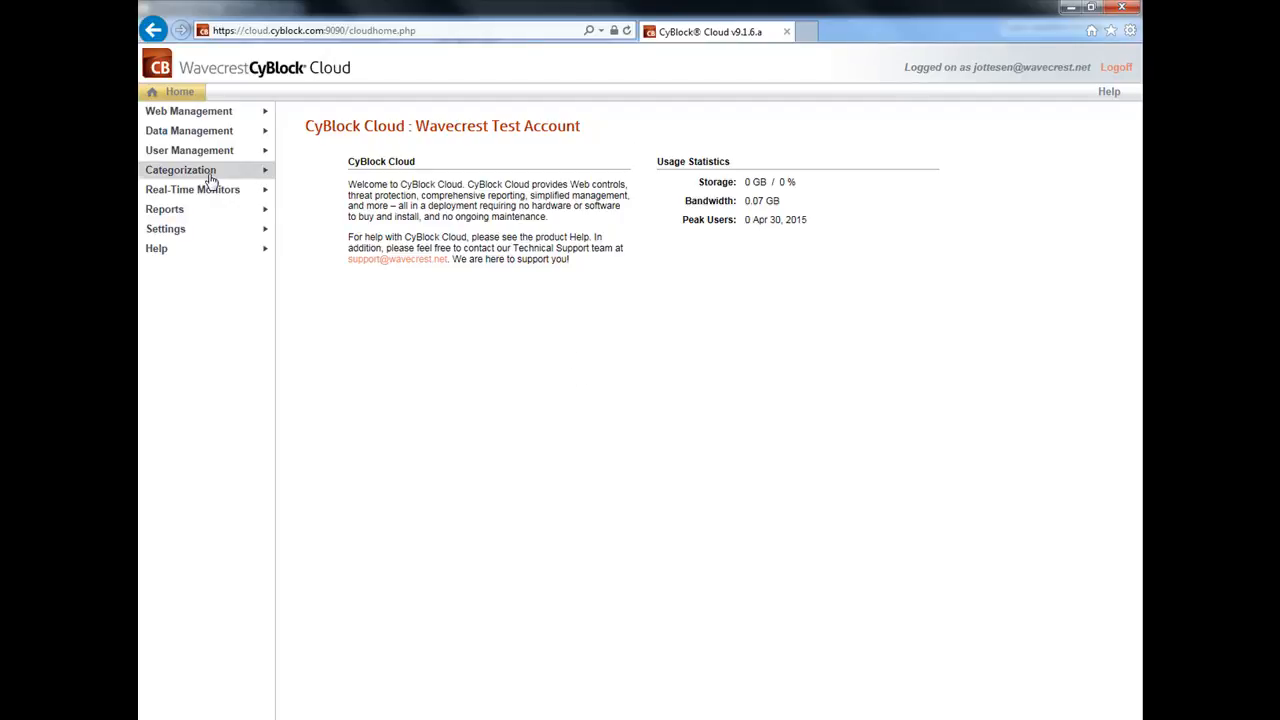
click(187, 116)
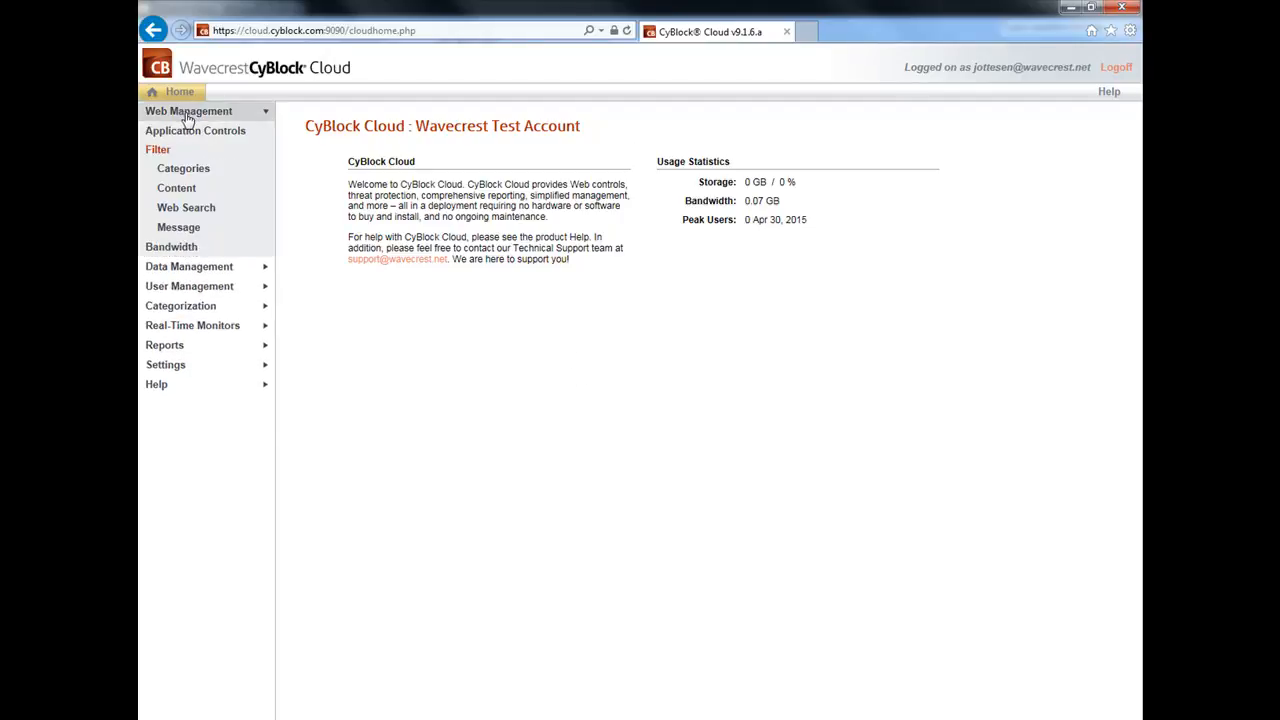
click(185, 177)
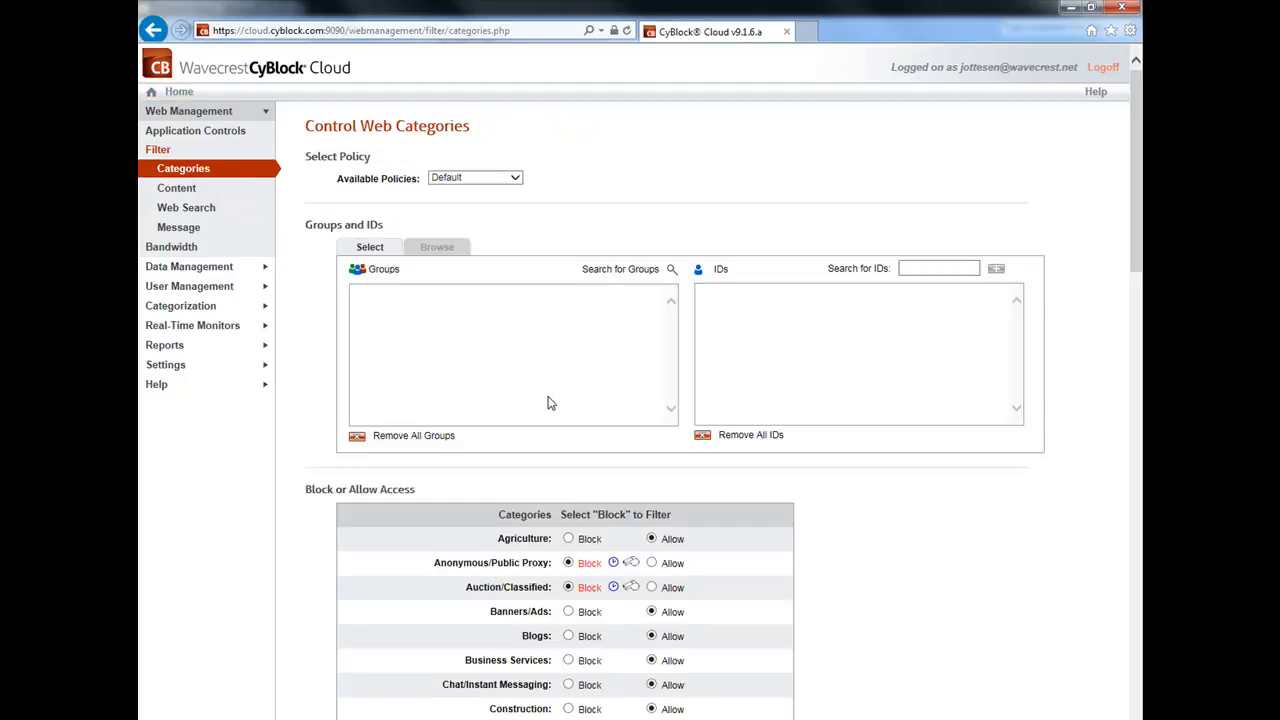
Check that the Default policy is chosen and locate the Auction/Classified category in the block or allow list
click(467, 179)
click(490, 179)
scroll(781, 403, down, 2)
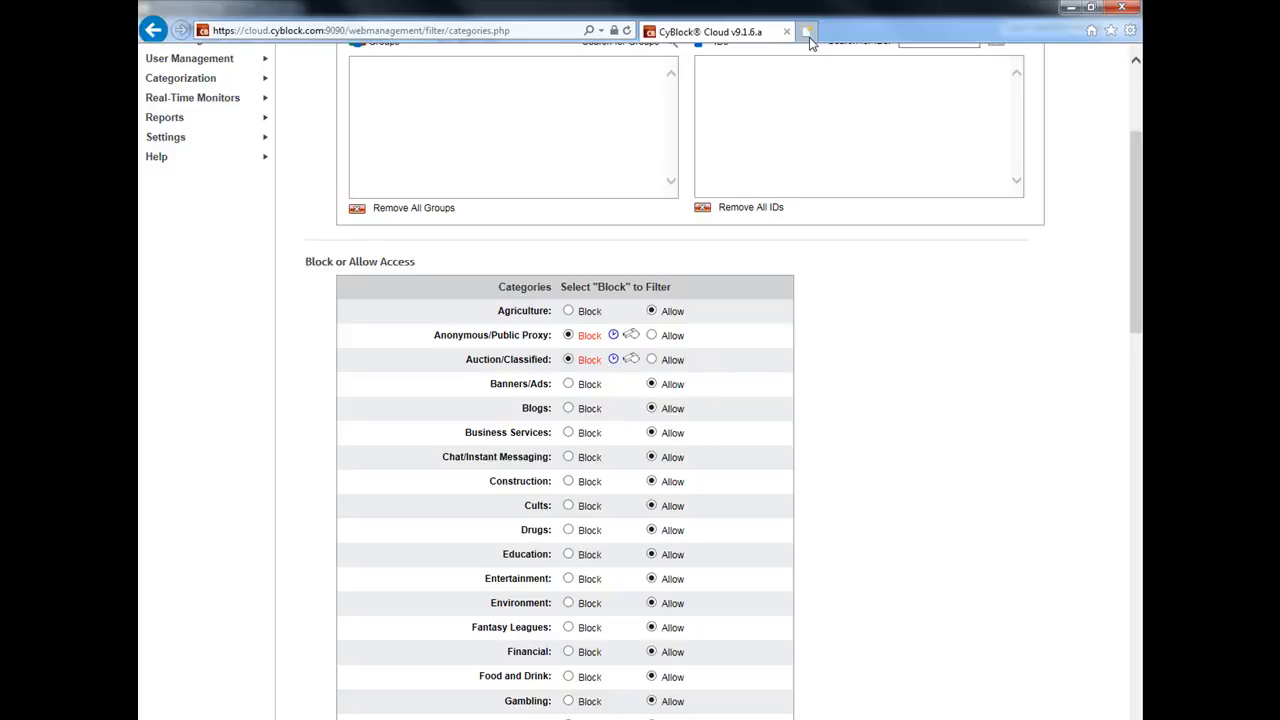
drag(548, 365, 450, 368)
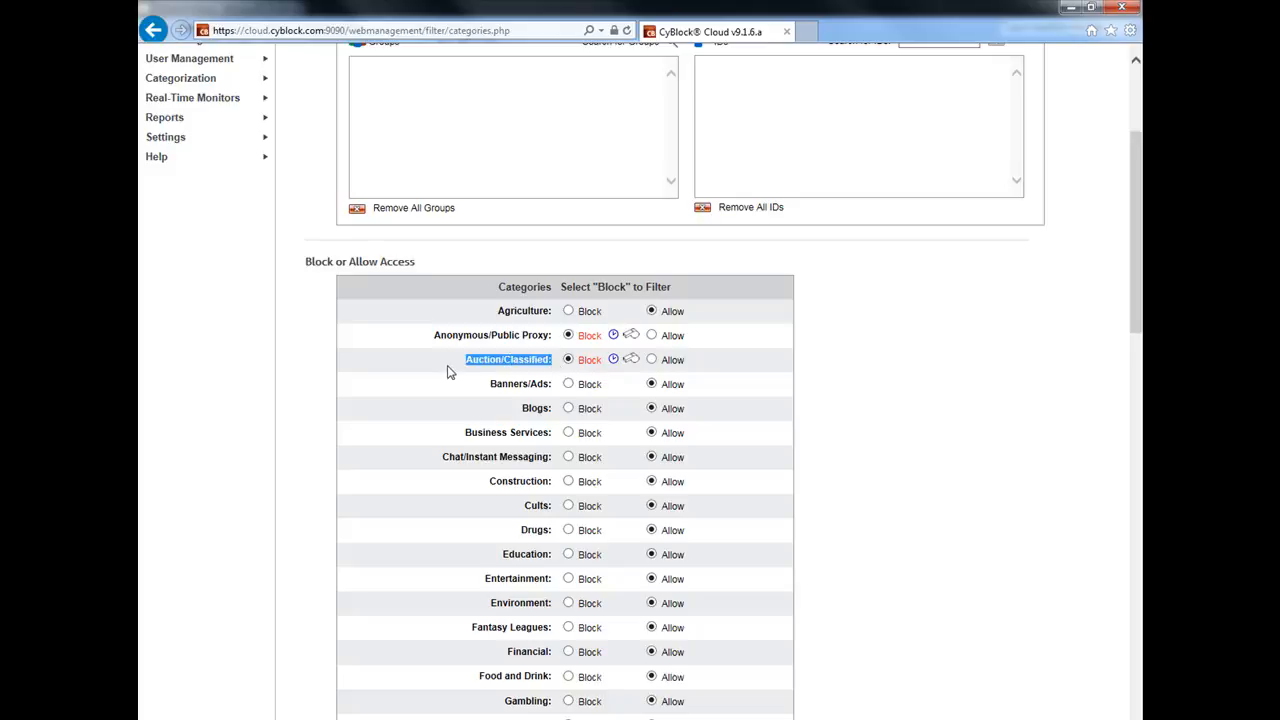
click(810, 33)
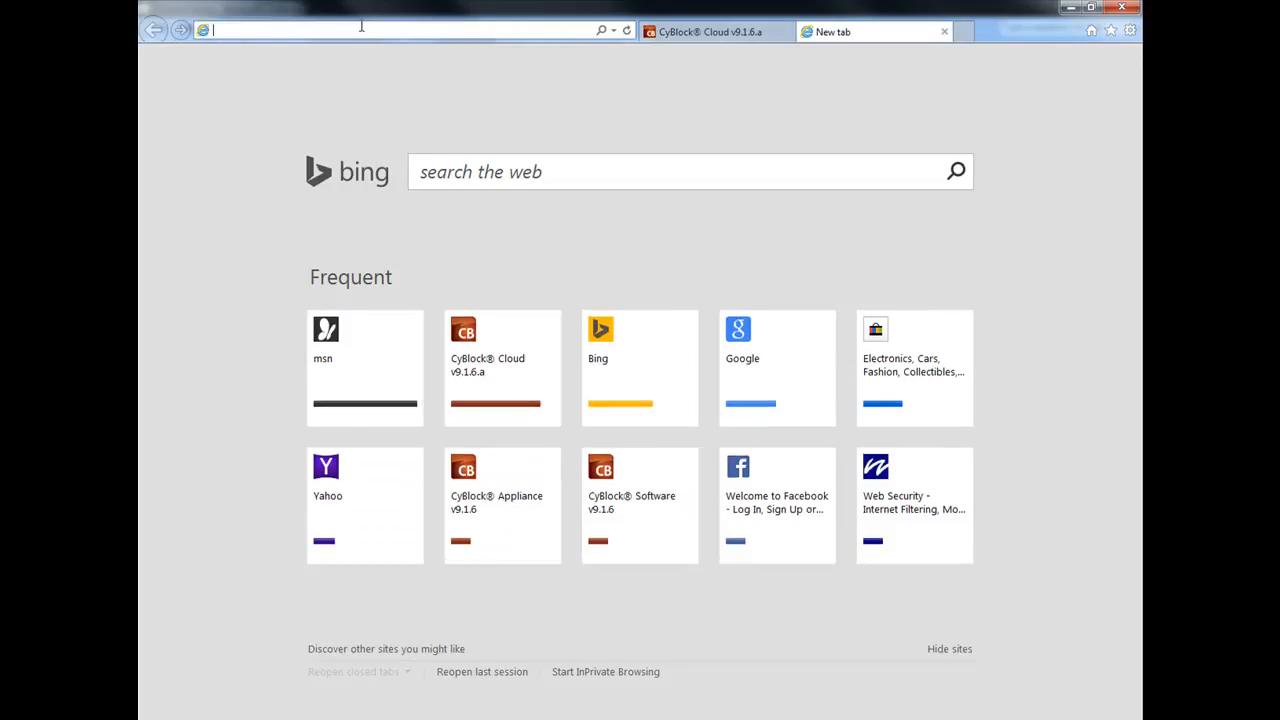
text(www.ebay.com)
key(Return)
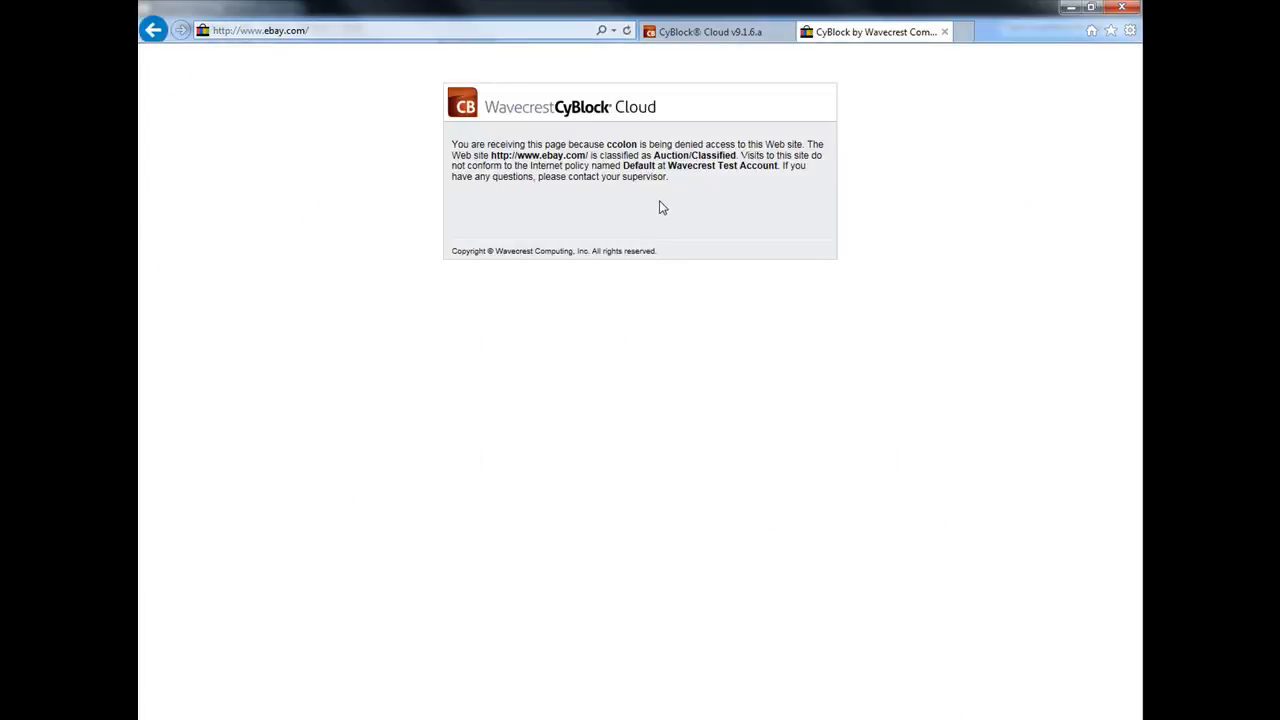
Back on the category settings, create a new filter named Test in the Auction/Classified filtering schedule
click(705, 33)
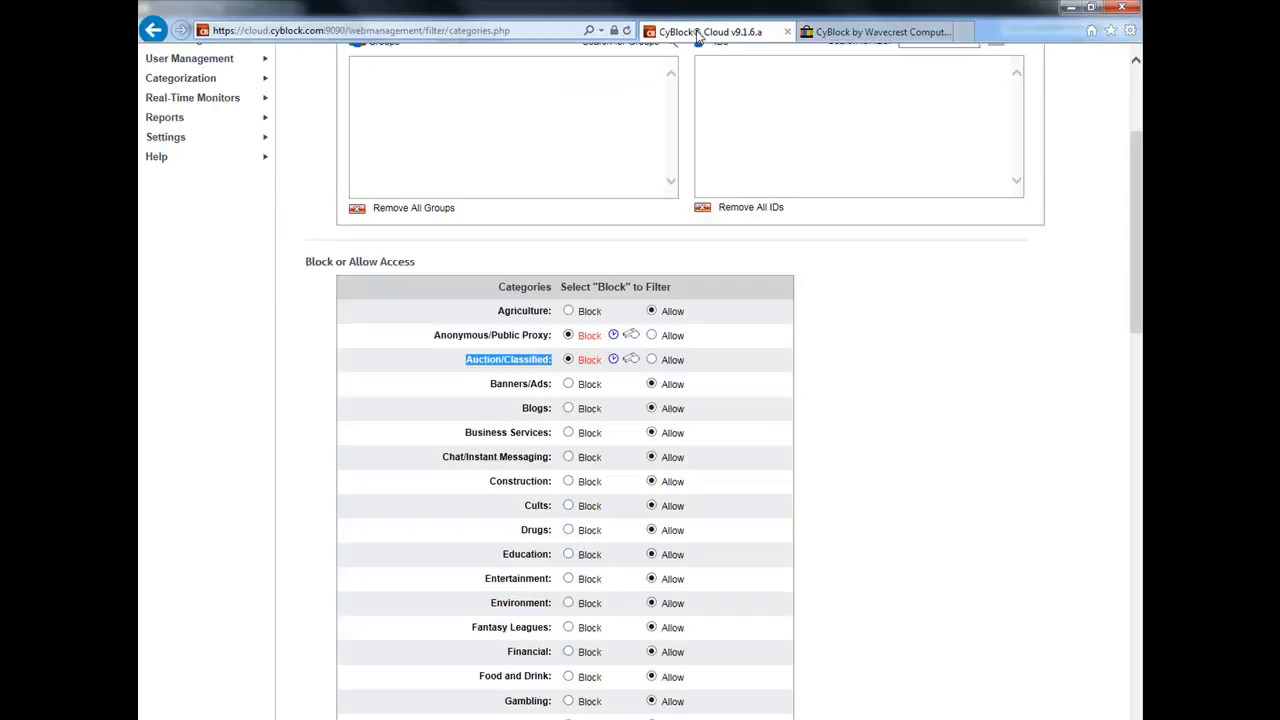
click(921, 460)
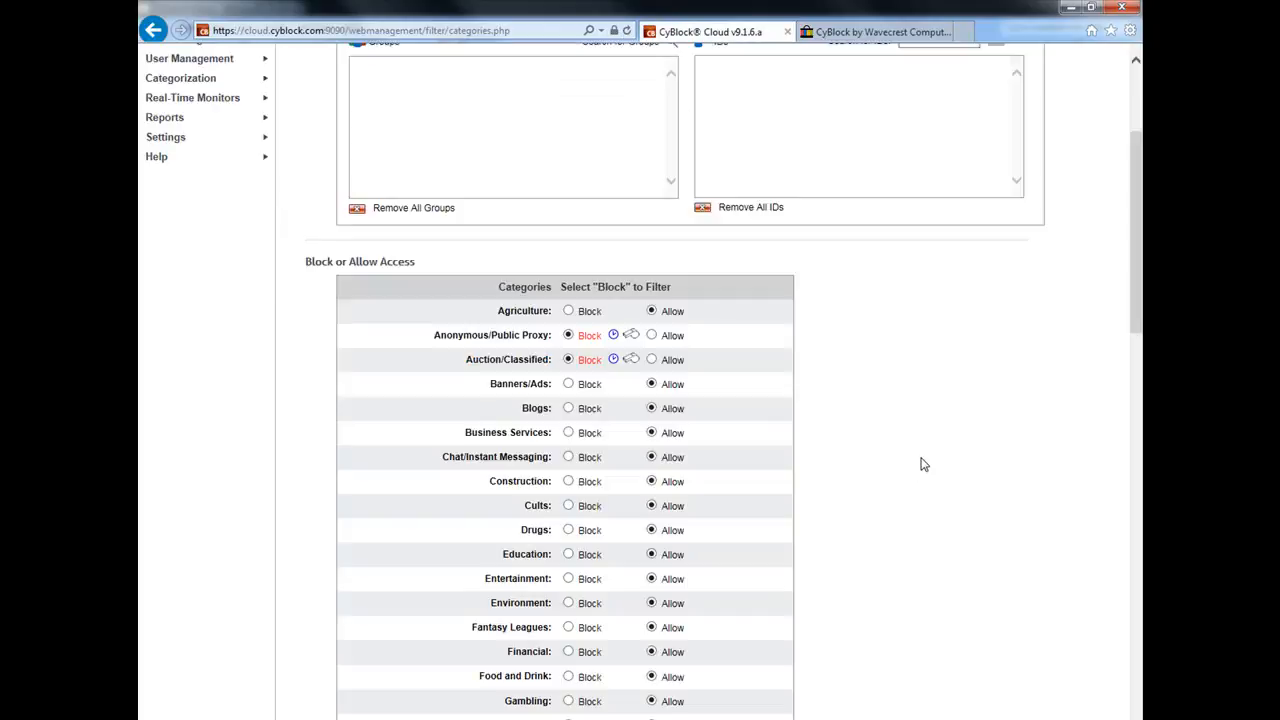
click(613, 360)
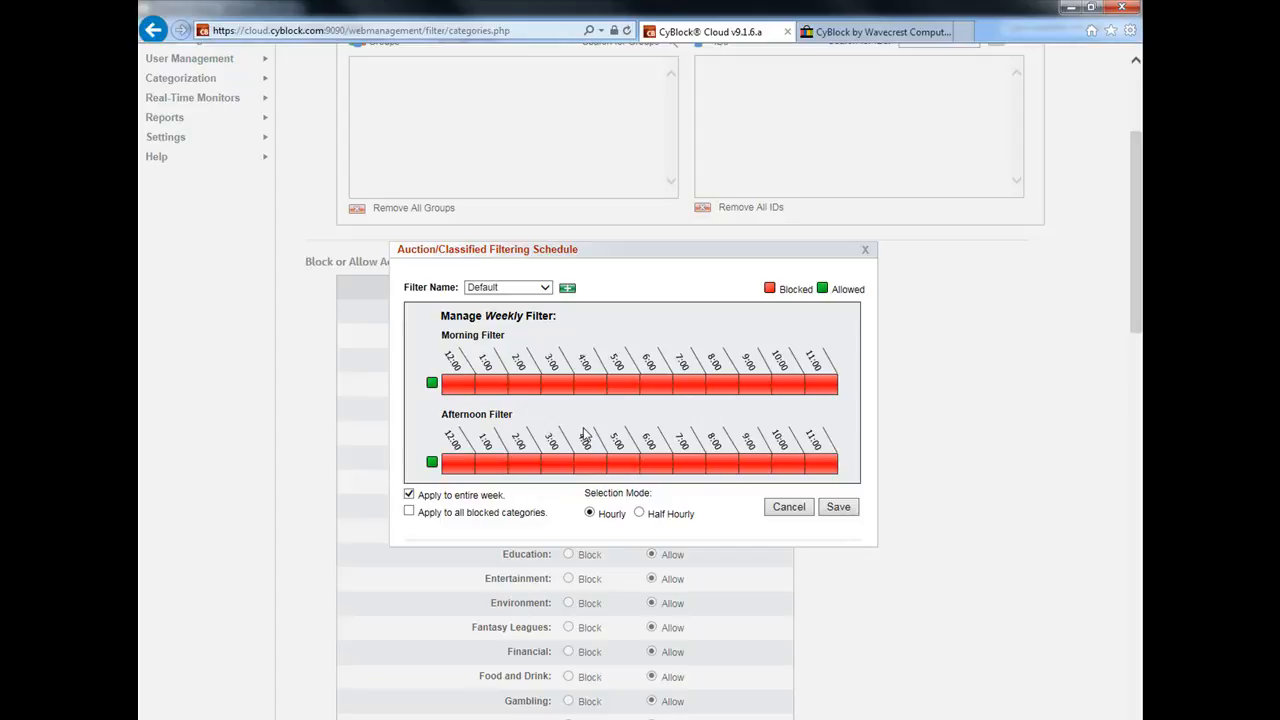
click(489, 294)
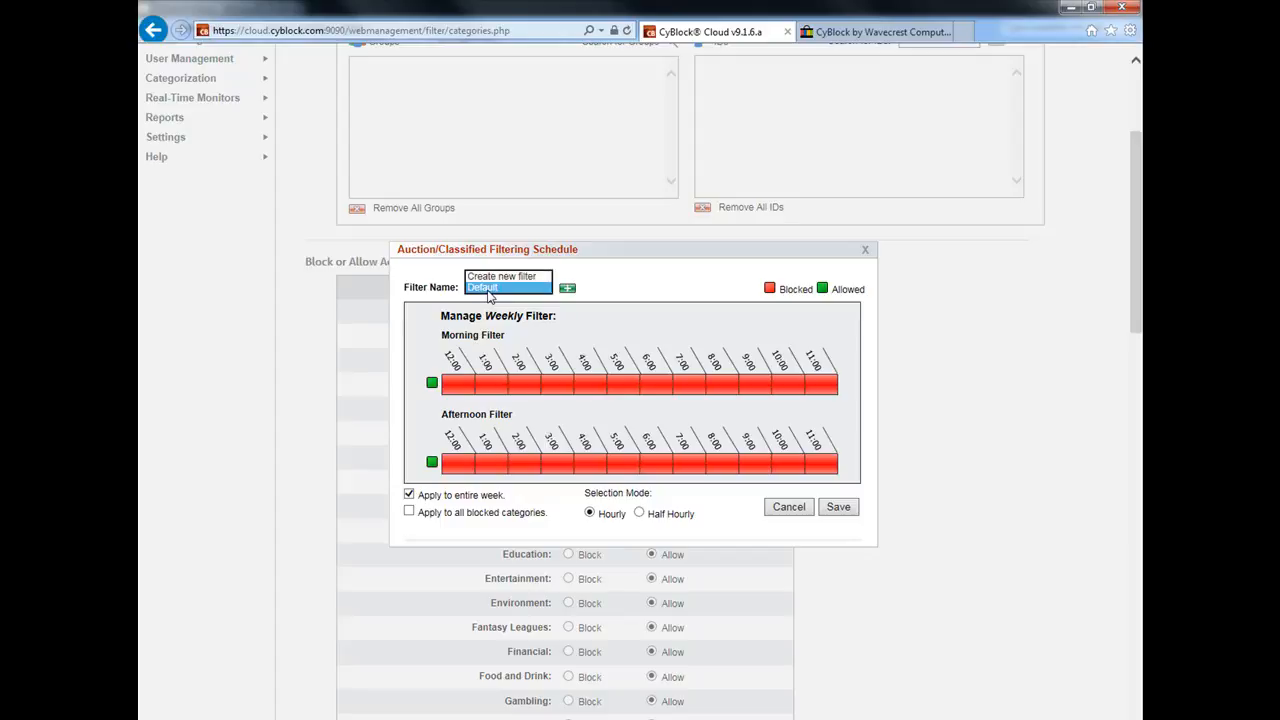
click(490, 300)
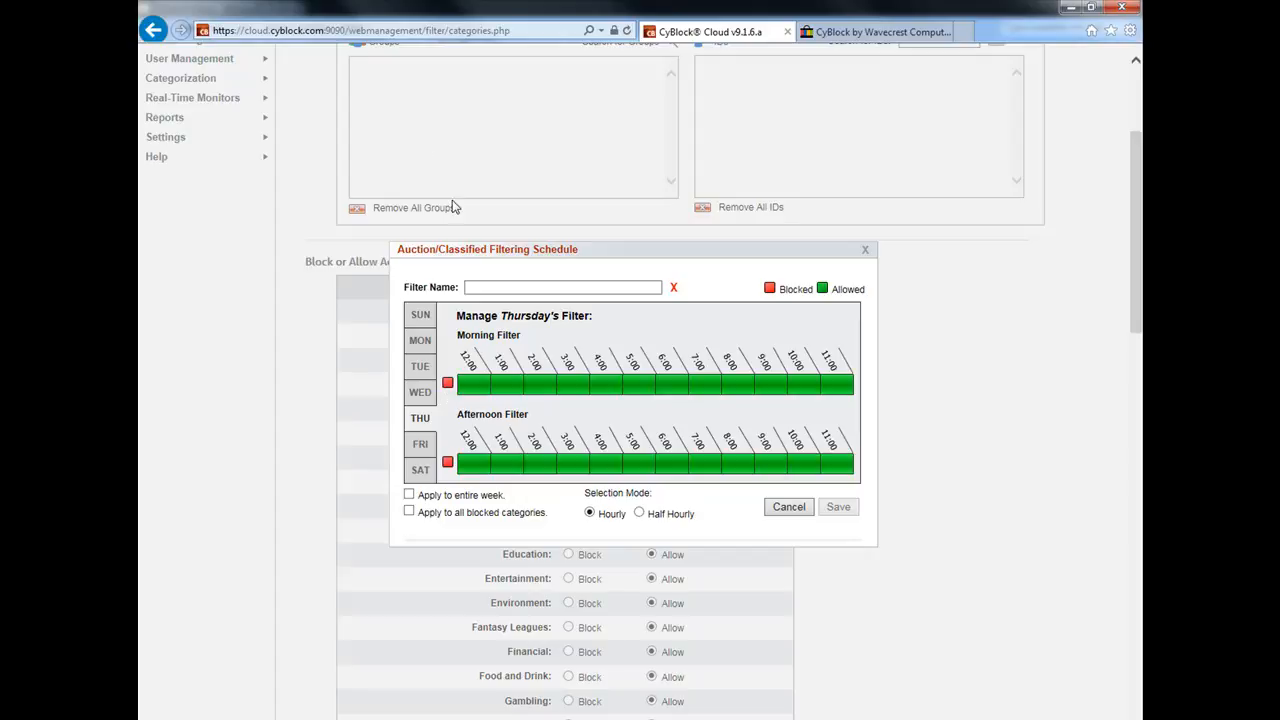
click(477, 286)
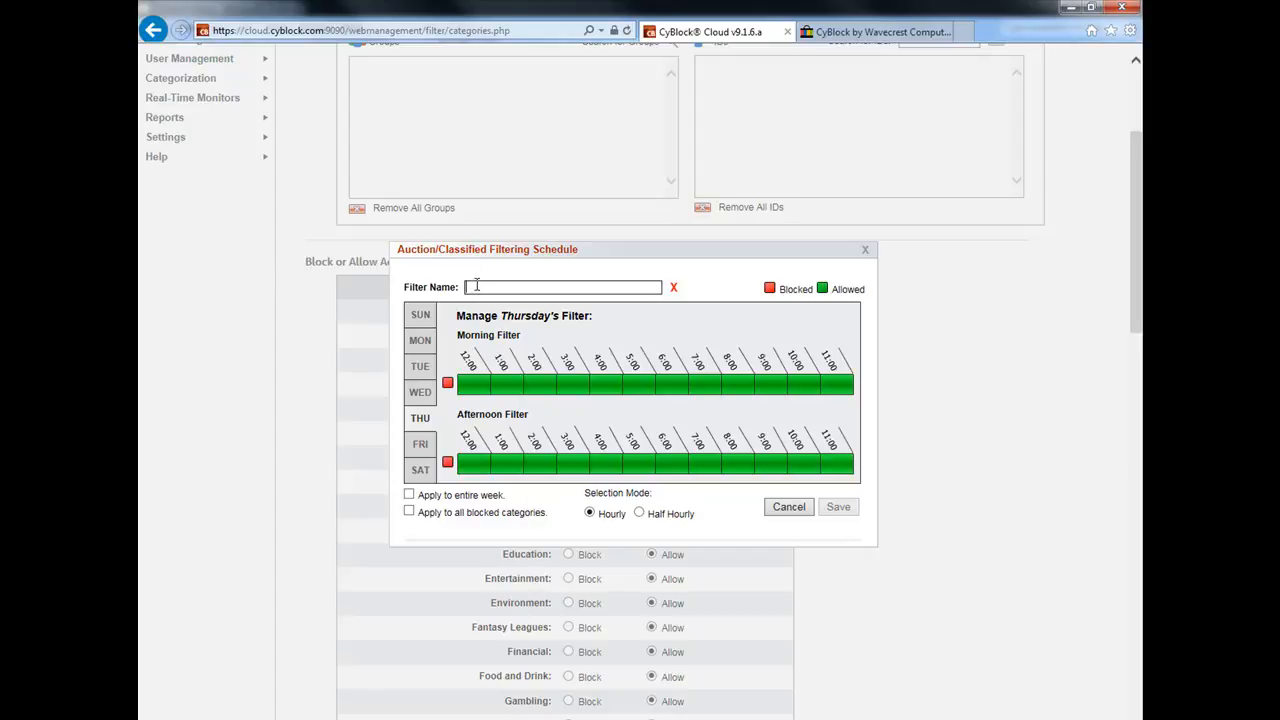
text(Test)
Block every Thursday morning and afternoon hour in the Test filter except the 3:00 afternoon hour, and save the schedule
click(447, 382)
click(446, 465)
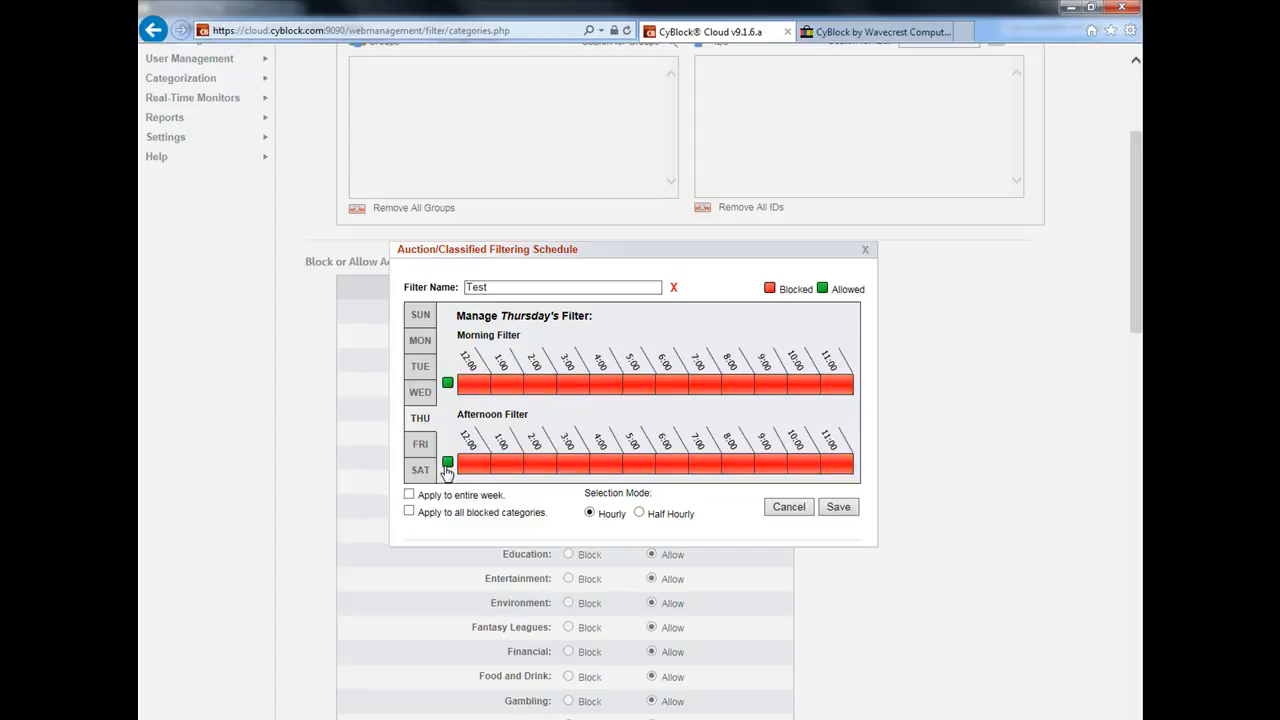
click(576, 467)
drag(476, 253, 508, 254)
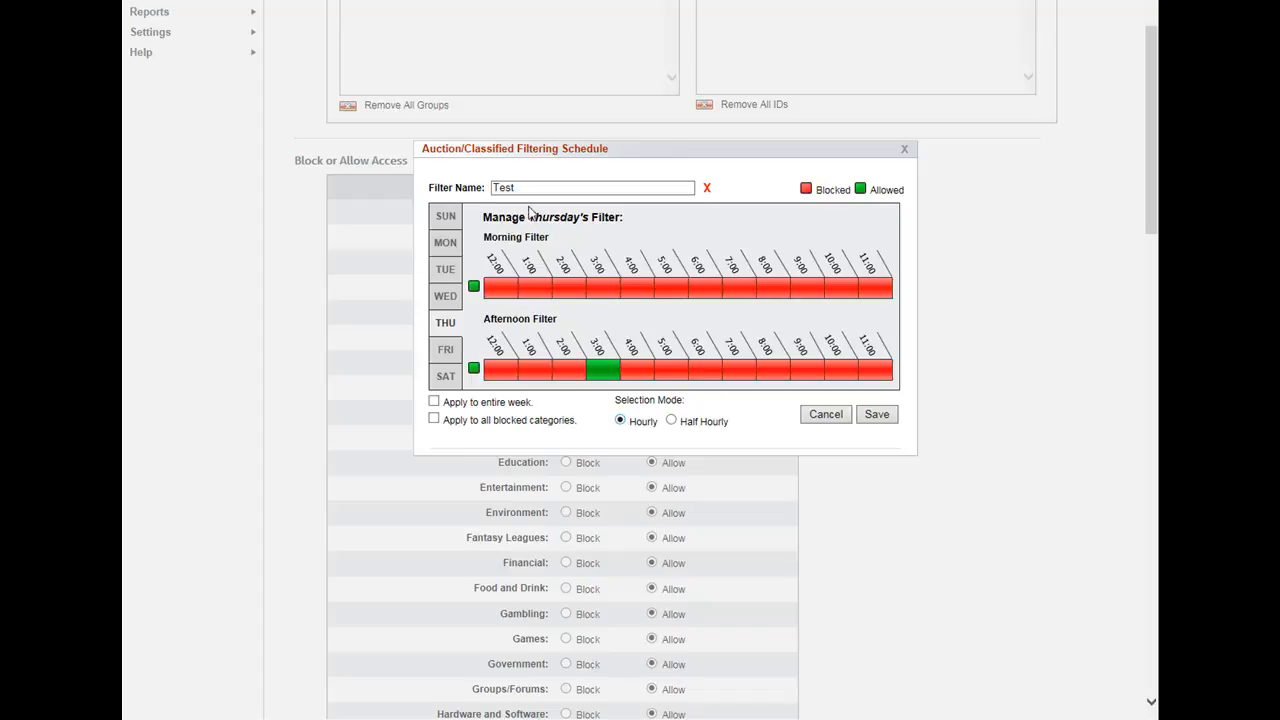
drag(537, 189, 490, 190)
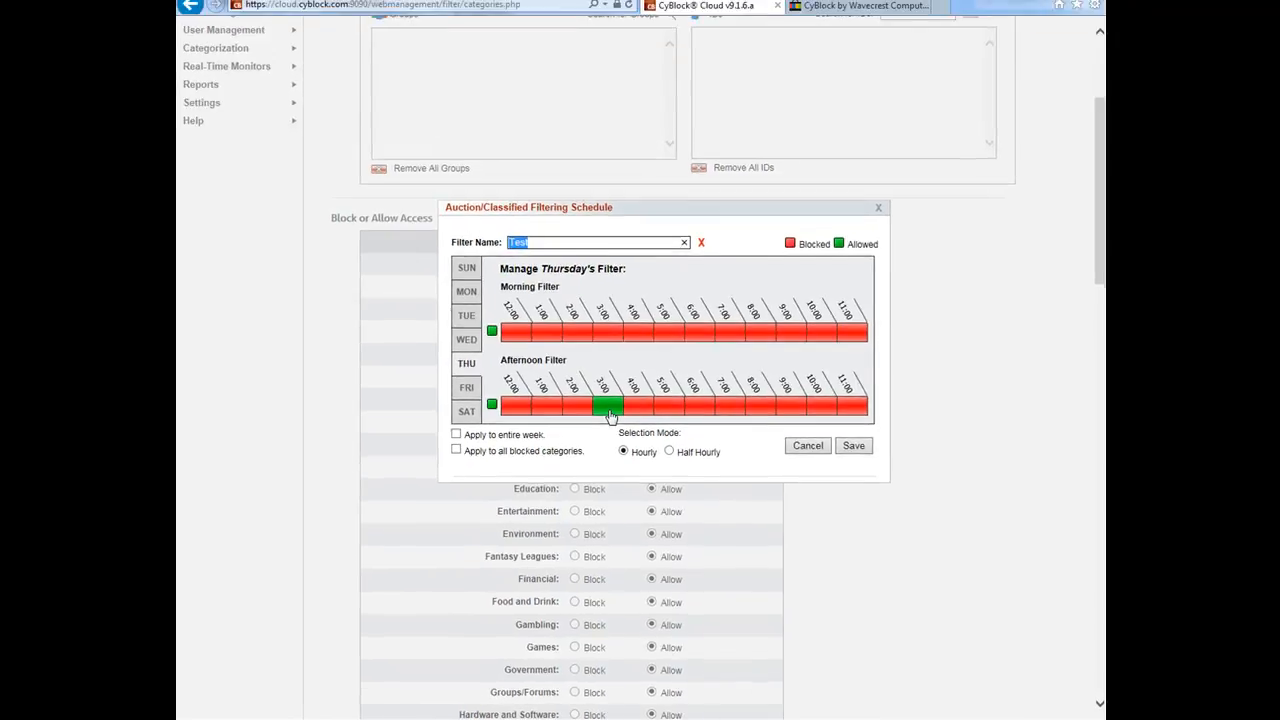
click(845, 455)
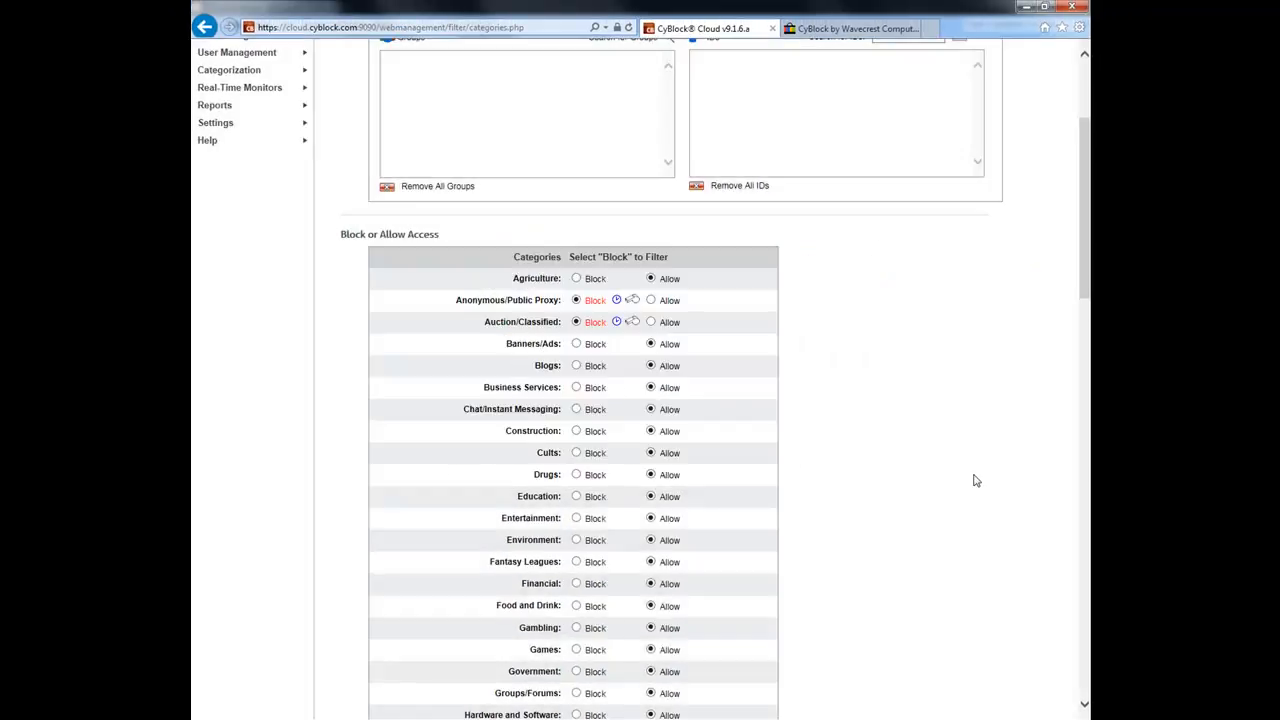
Reopen the Auction/Classified filtering schedule to check its selected filter, and close it without changes
click(617, 323)
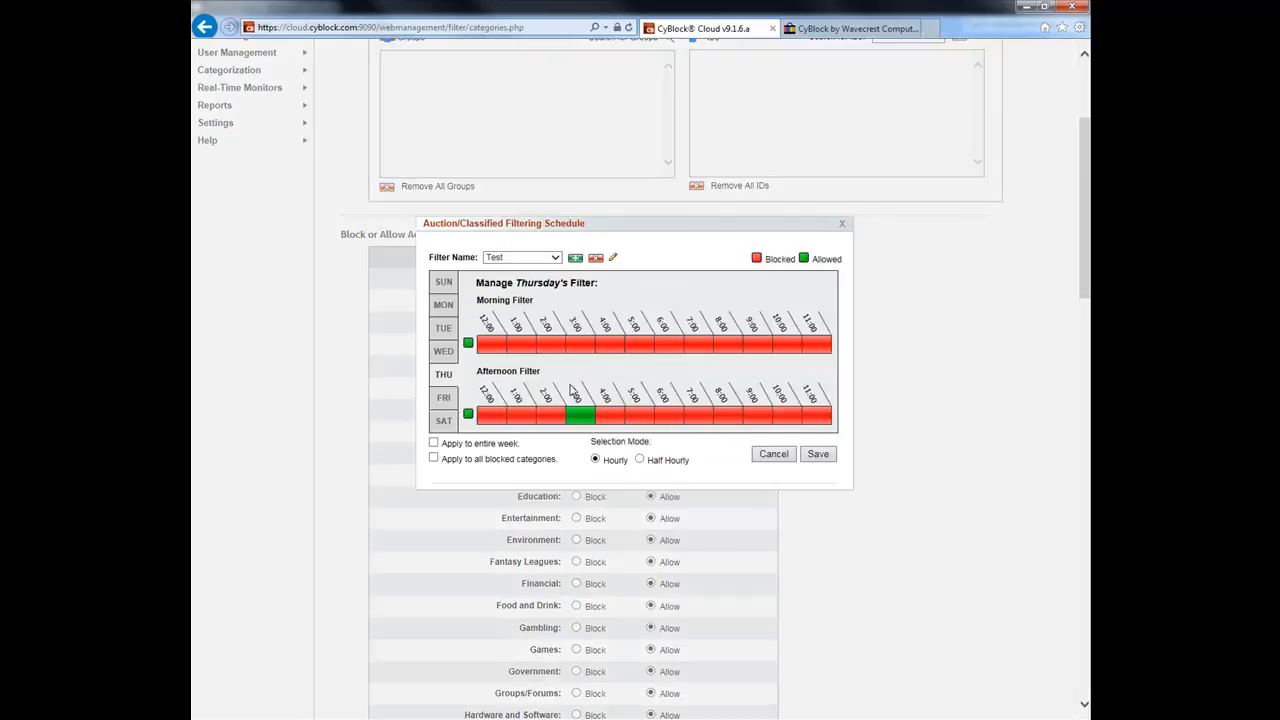
click(505, 260)
click(505, 252)
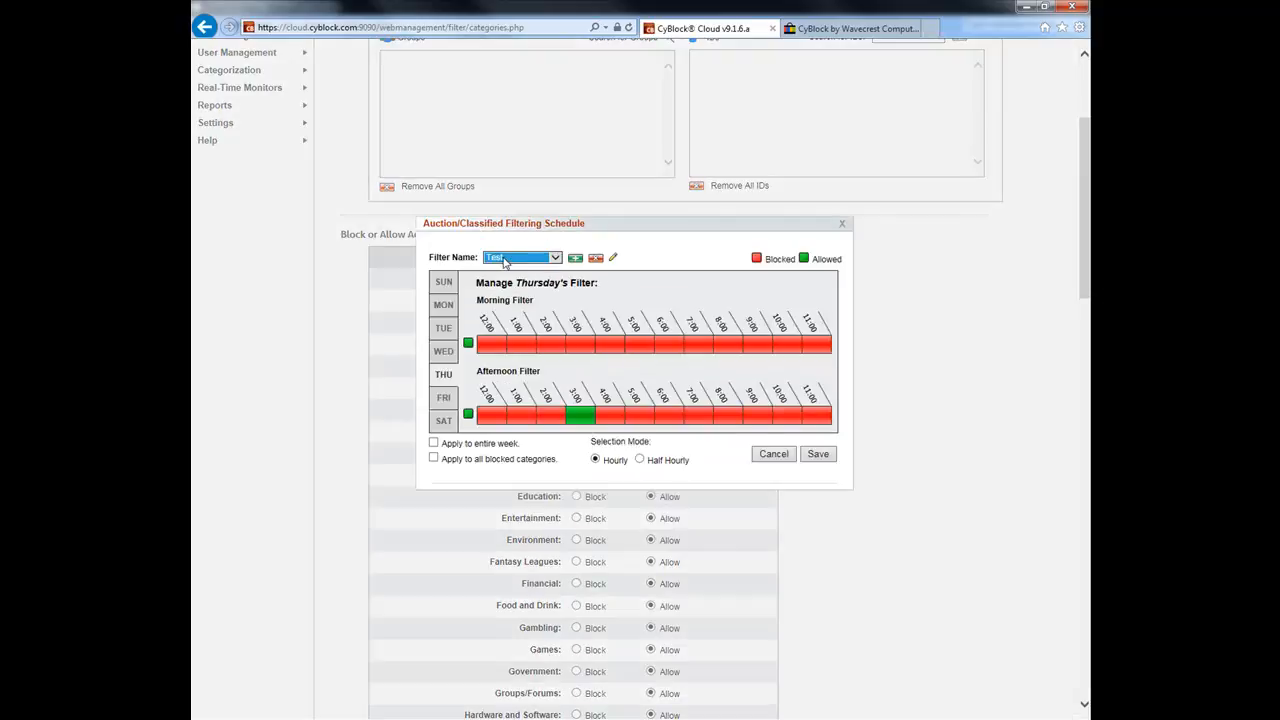
click(775, 457)
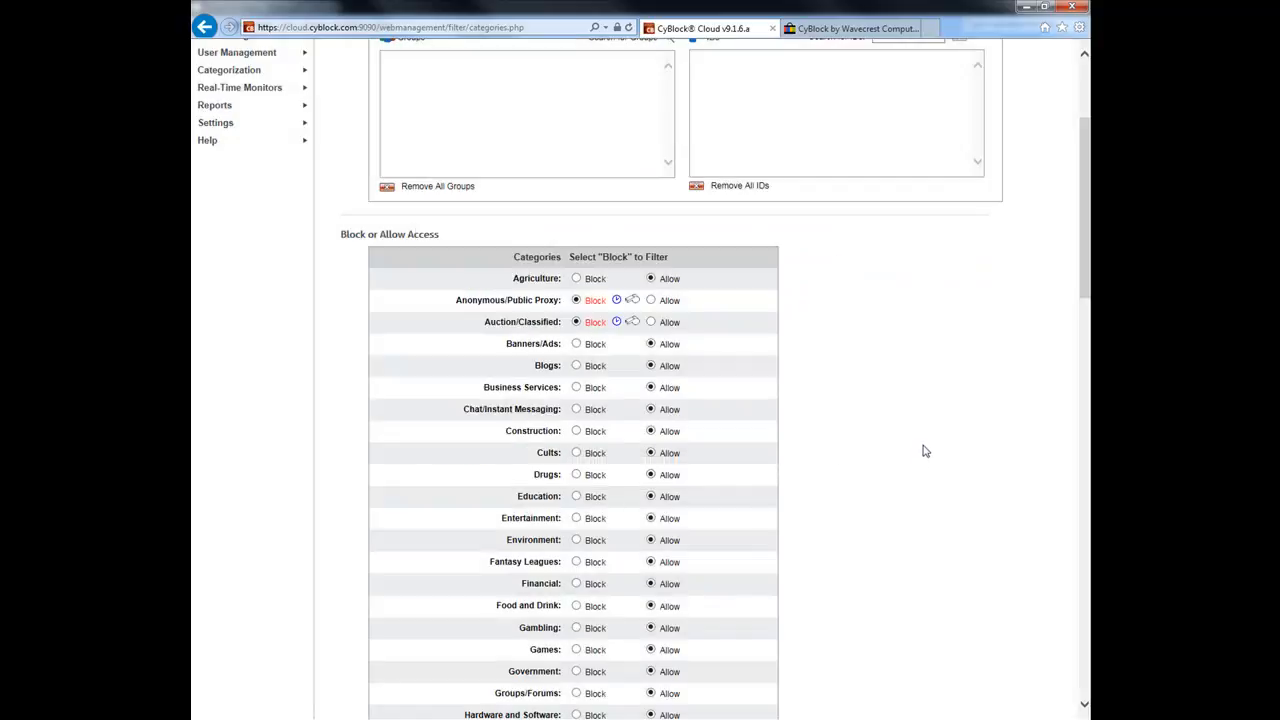
click(830, 28)
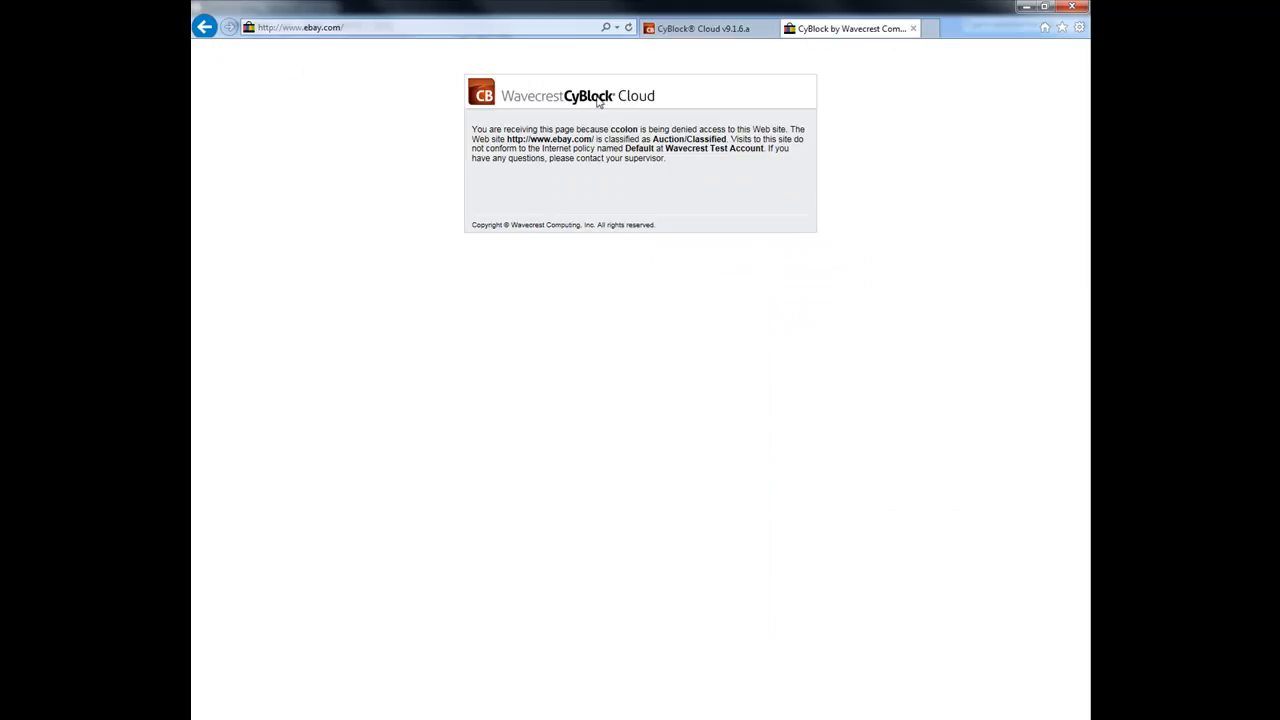
click(390, 28)
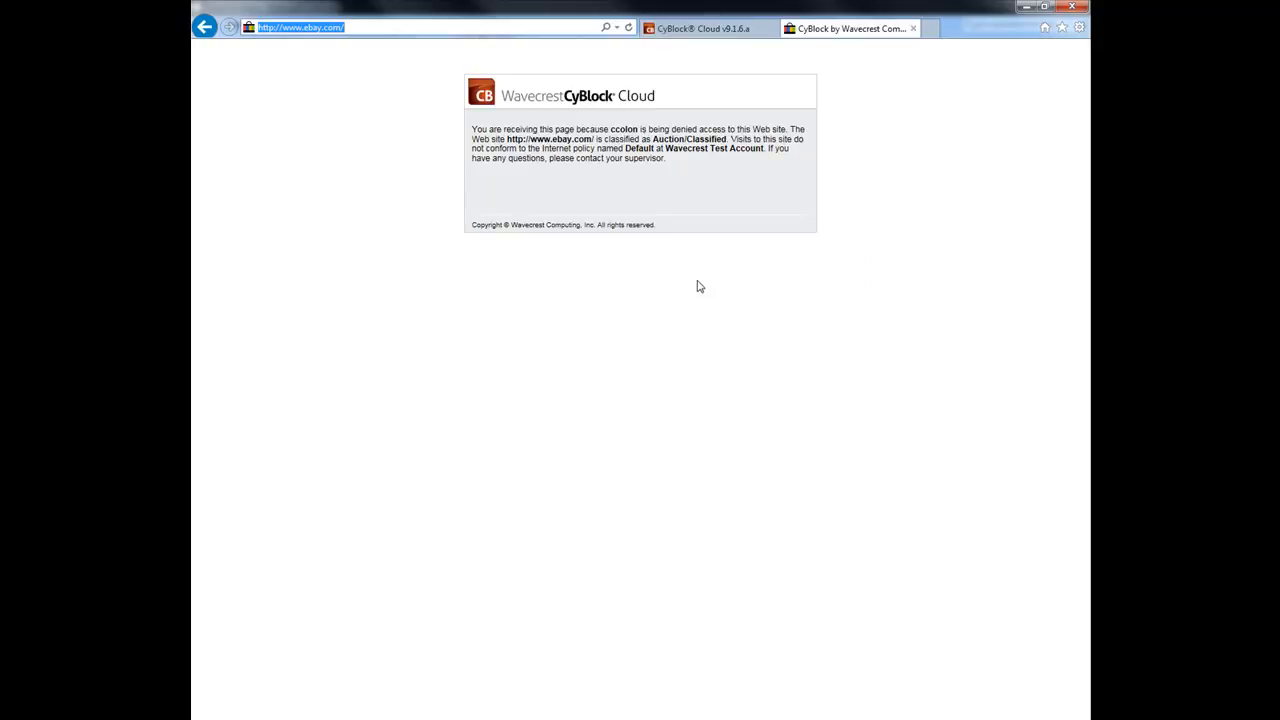
click(195, 445)
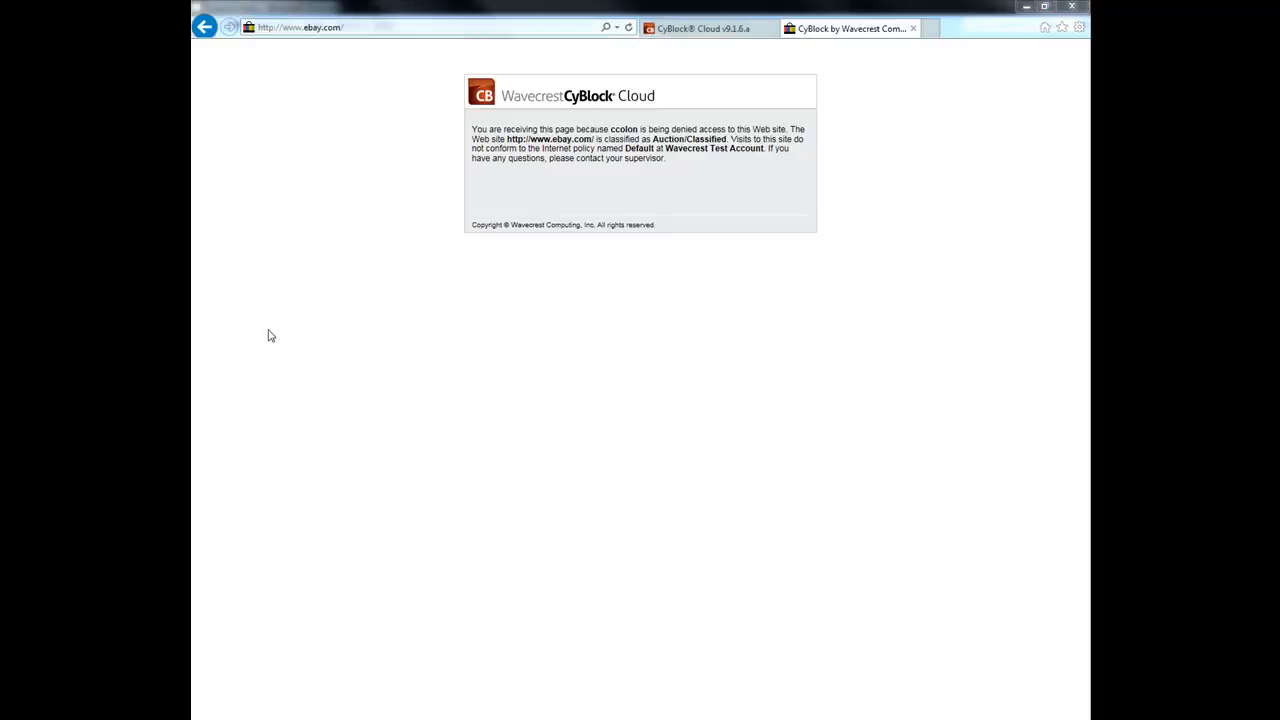
click(382, 28)
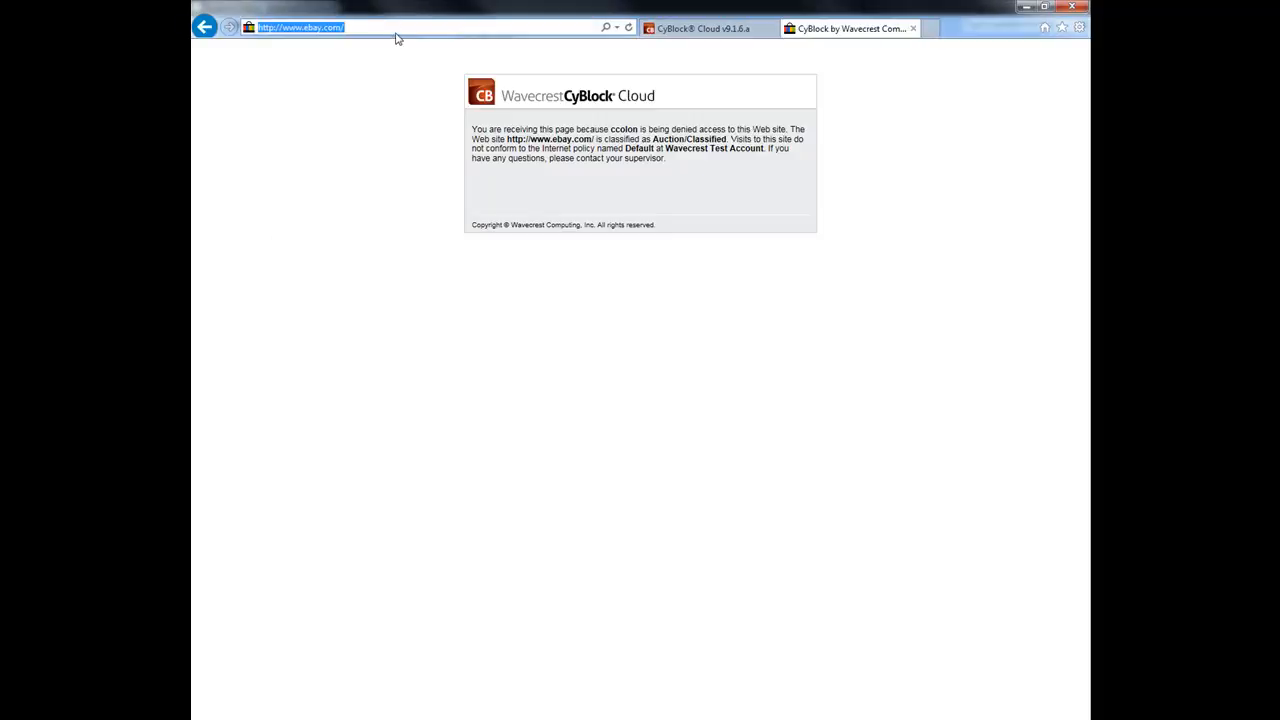
key(Return)
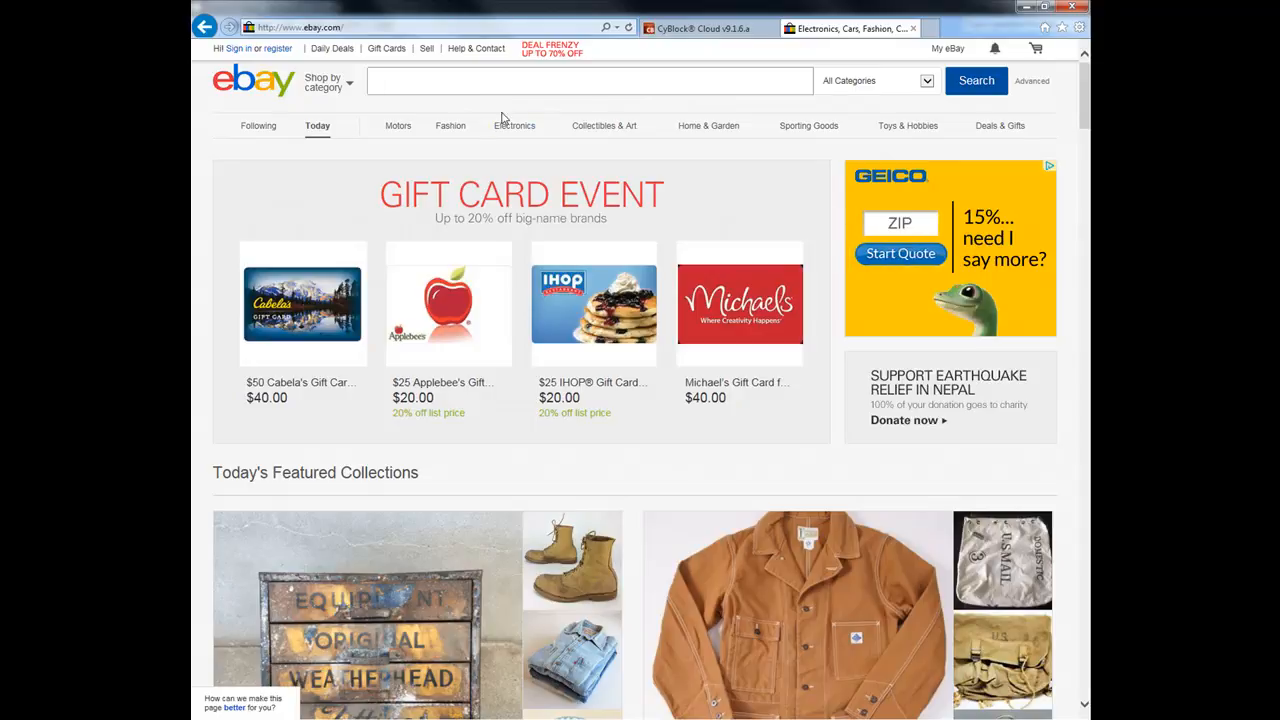
mouse_move(496, 118)
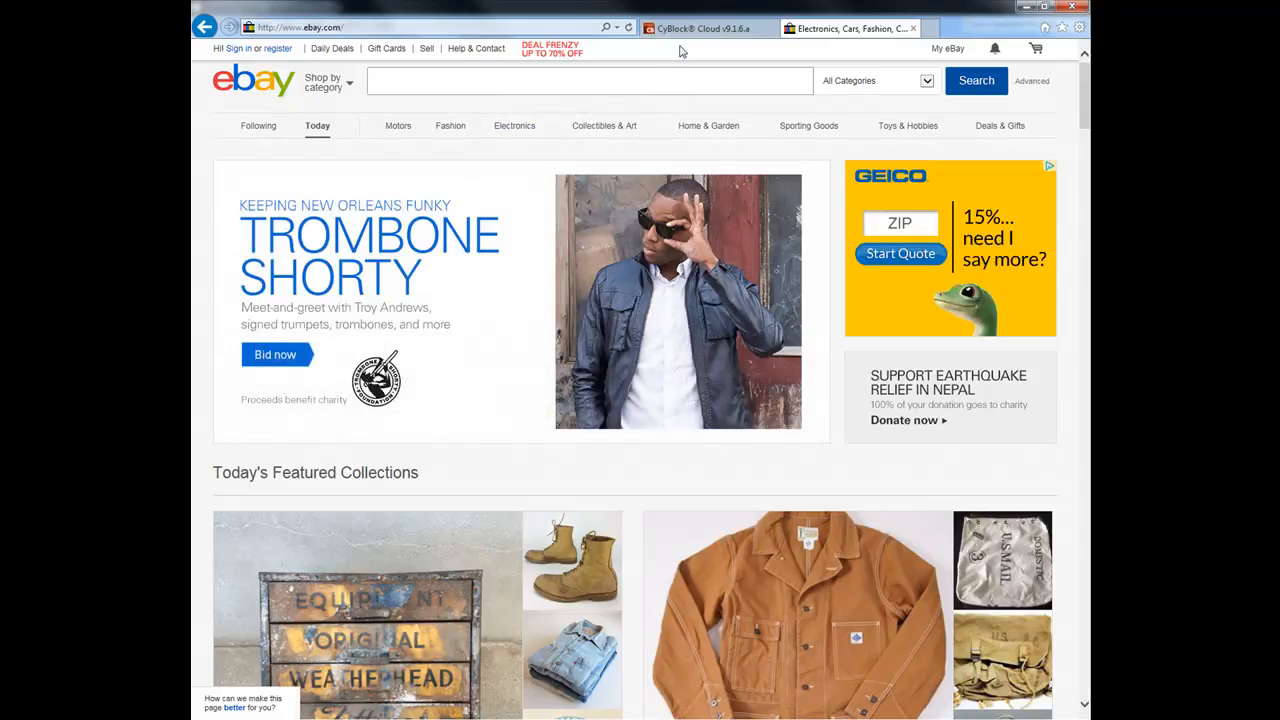
Switch the Auction/Classified filtering schedule back to the Default filter and save it
click(684, 30)
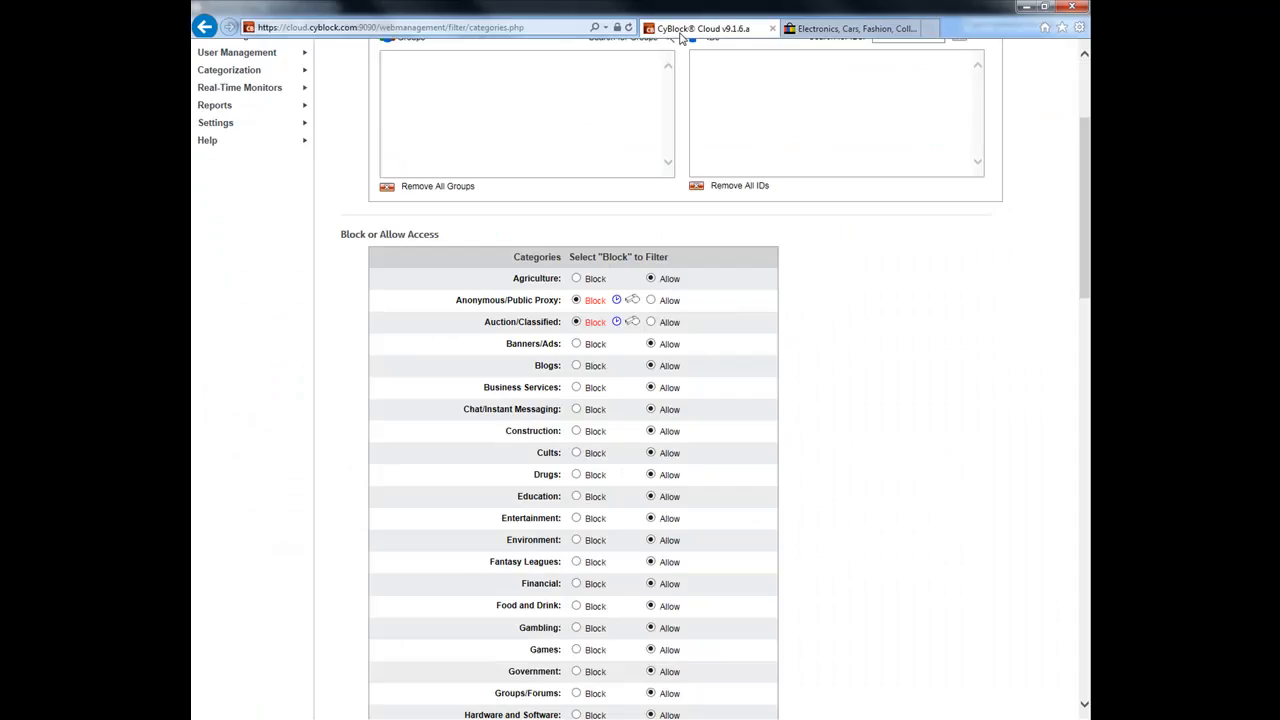
click(618, 321)
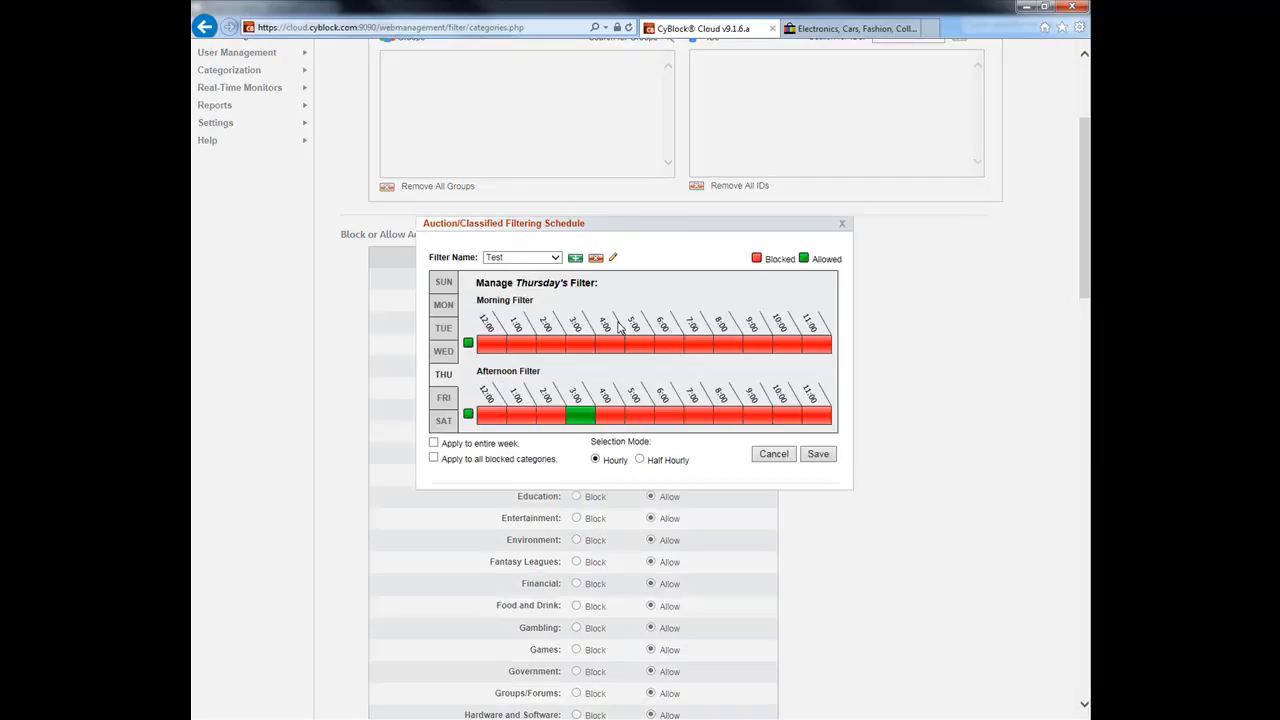
click(509, 259)
click(509, 251)
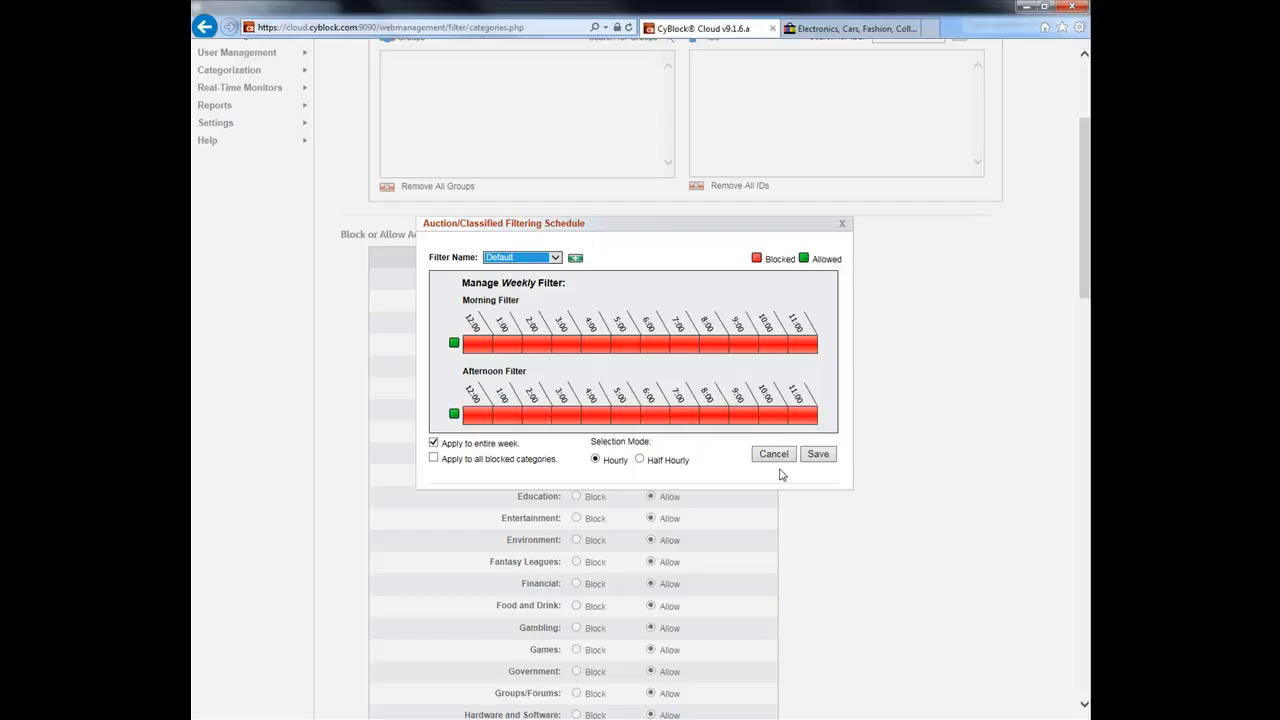
click(816, 456)
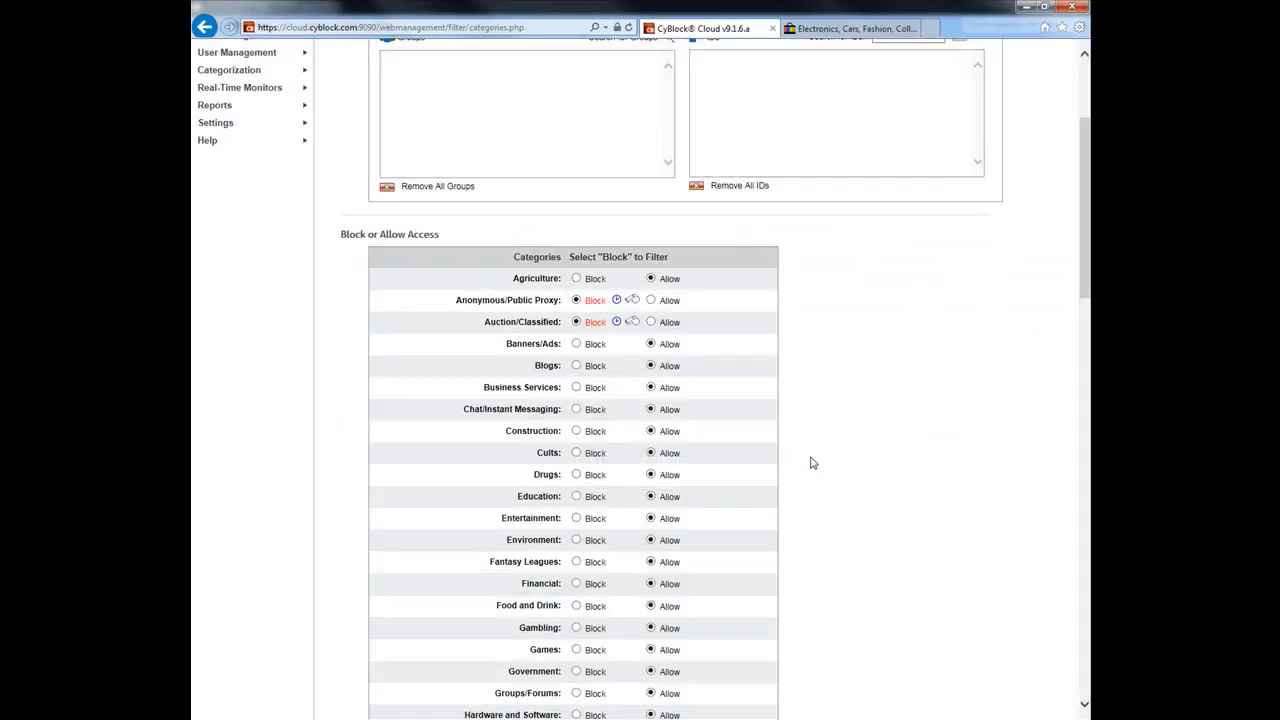
scroll(709, 394, down, 20)
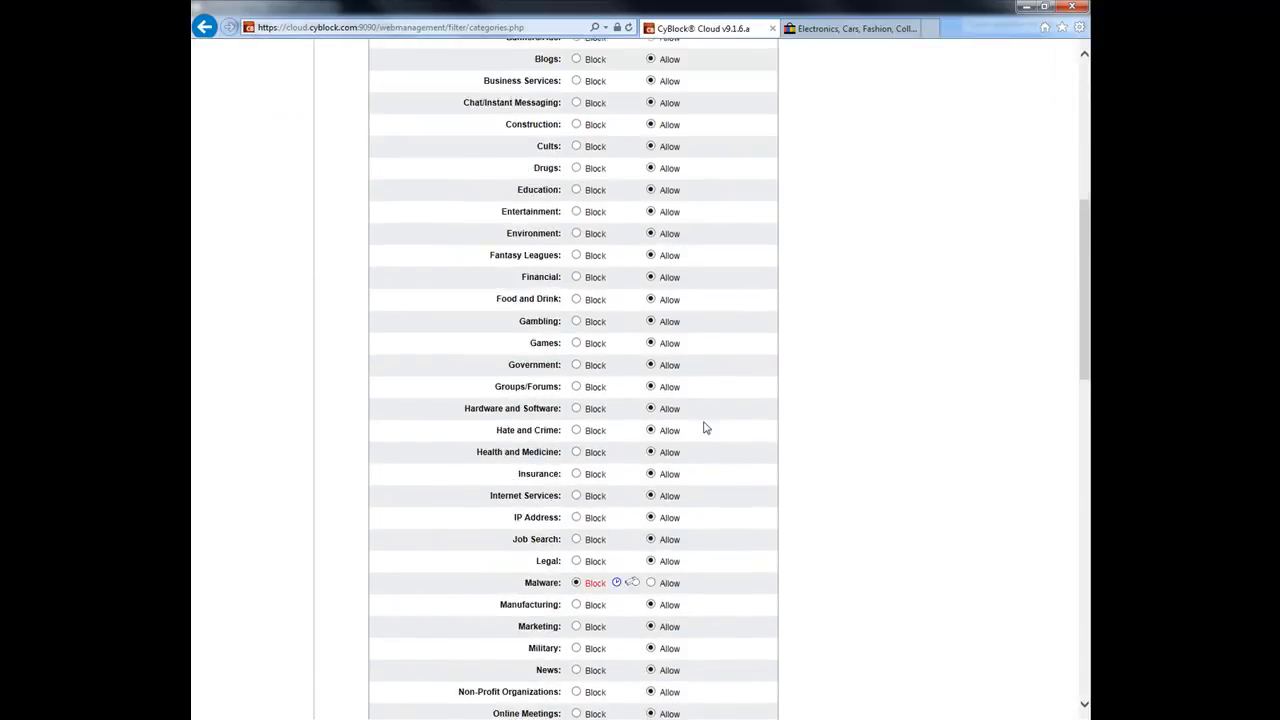
scroll(449, 682, up, 1)
scroll(396, 687, down, 1)
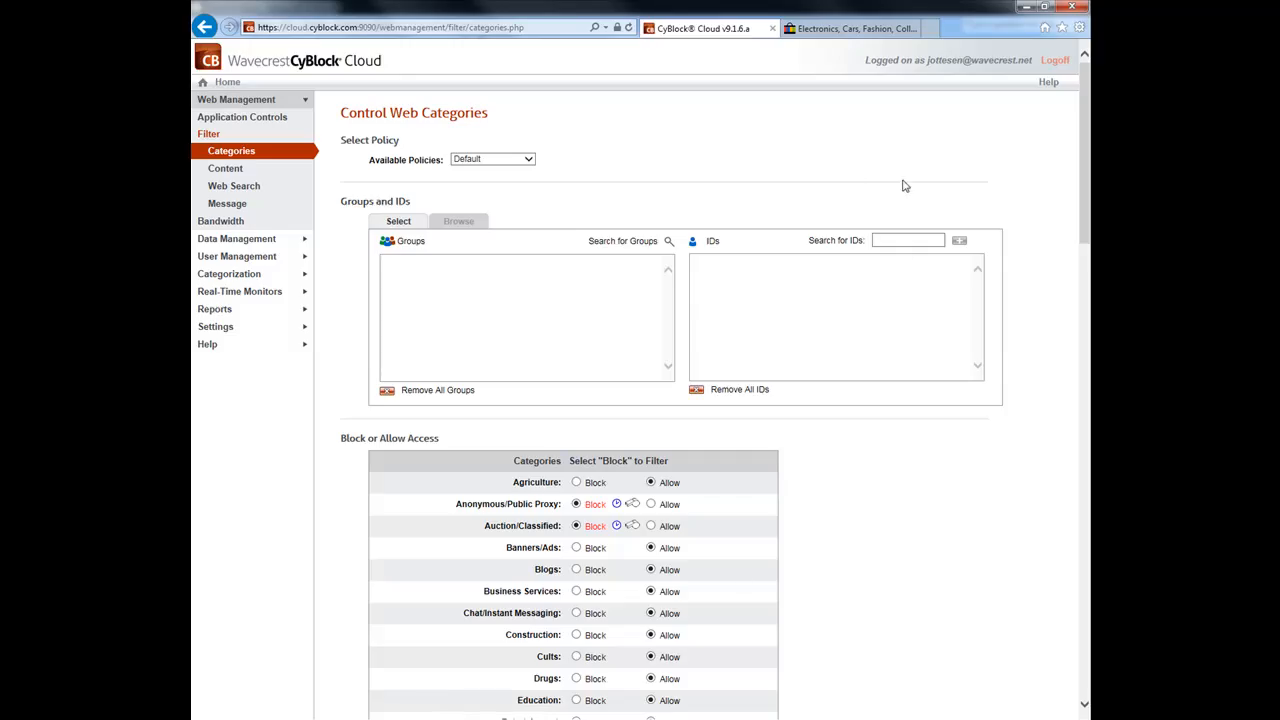
click(856, 30)
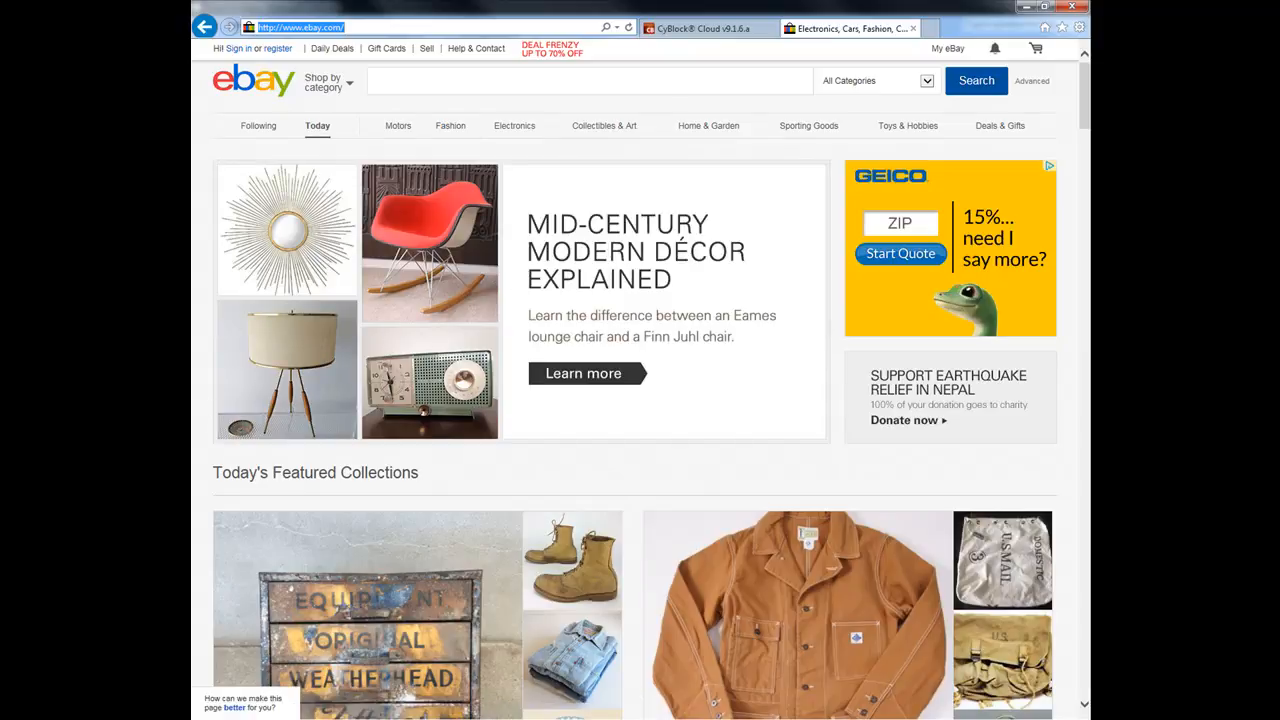
click(398, 28)
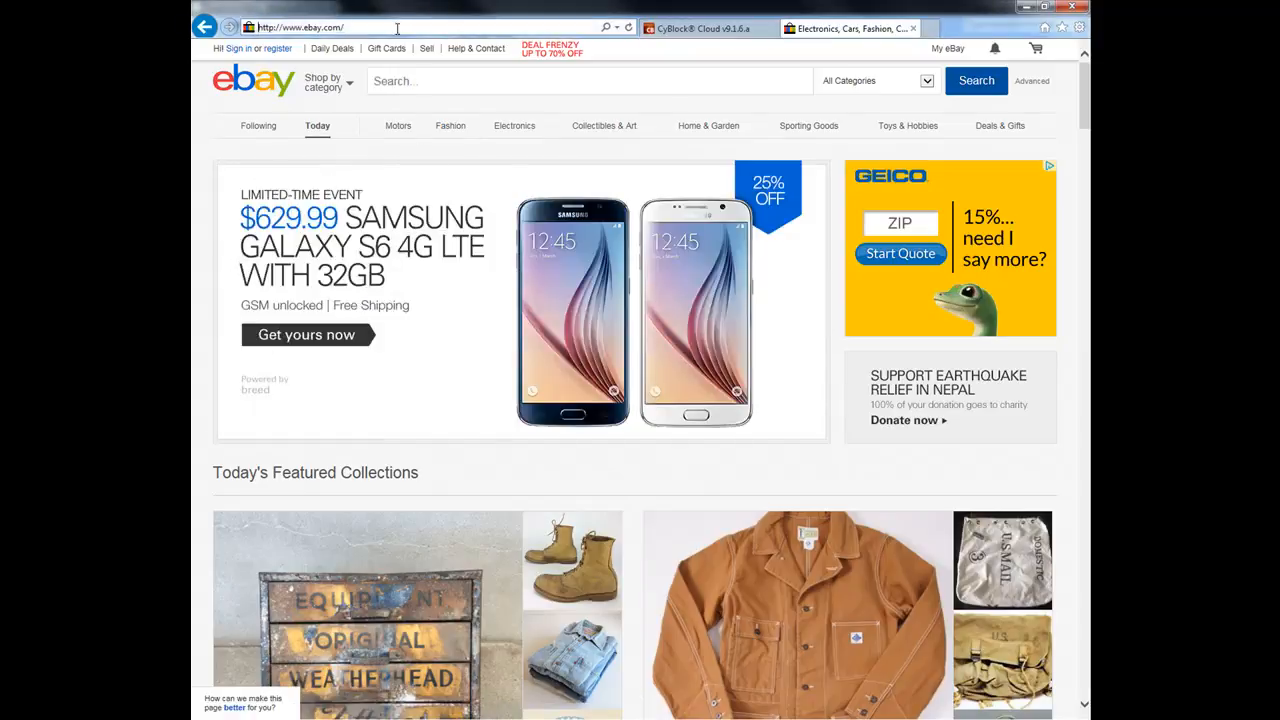
key(Return)
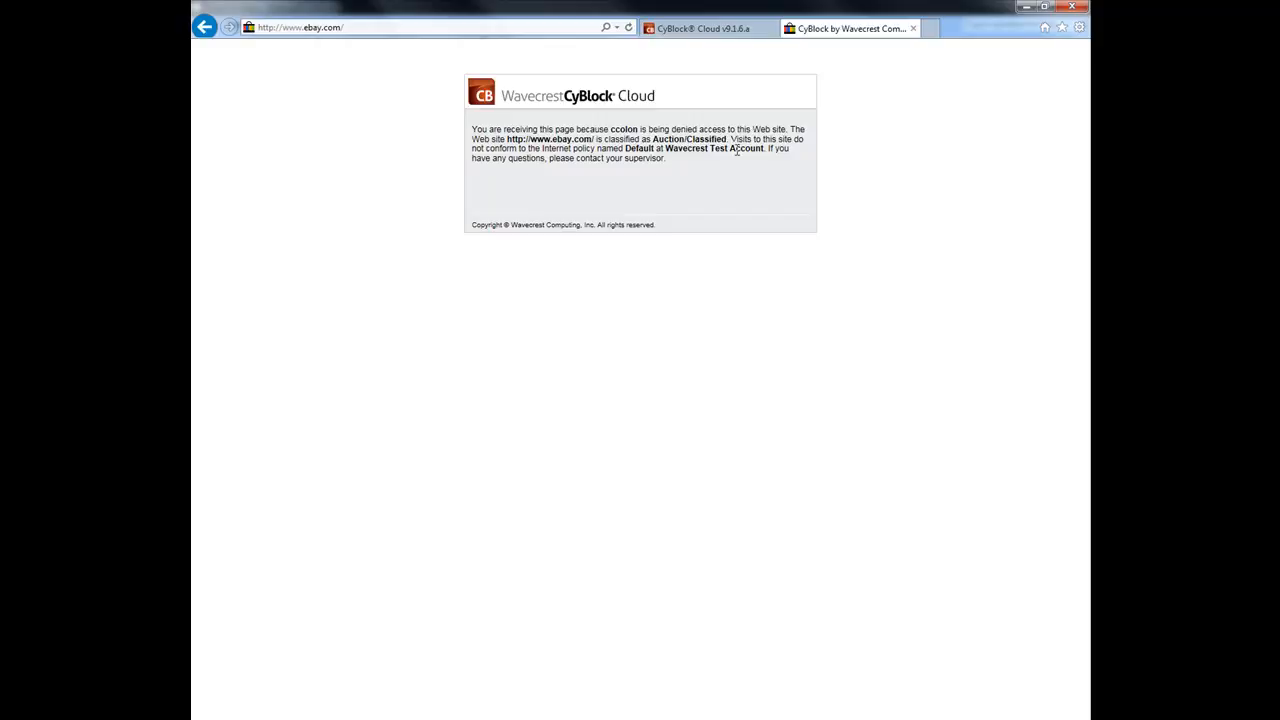
Return to the CyBlock Cloud browser tab and log off
click(700, 28)
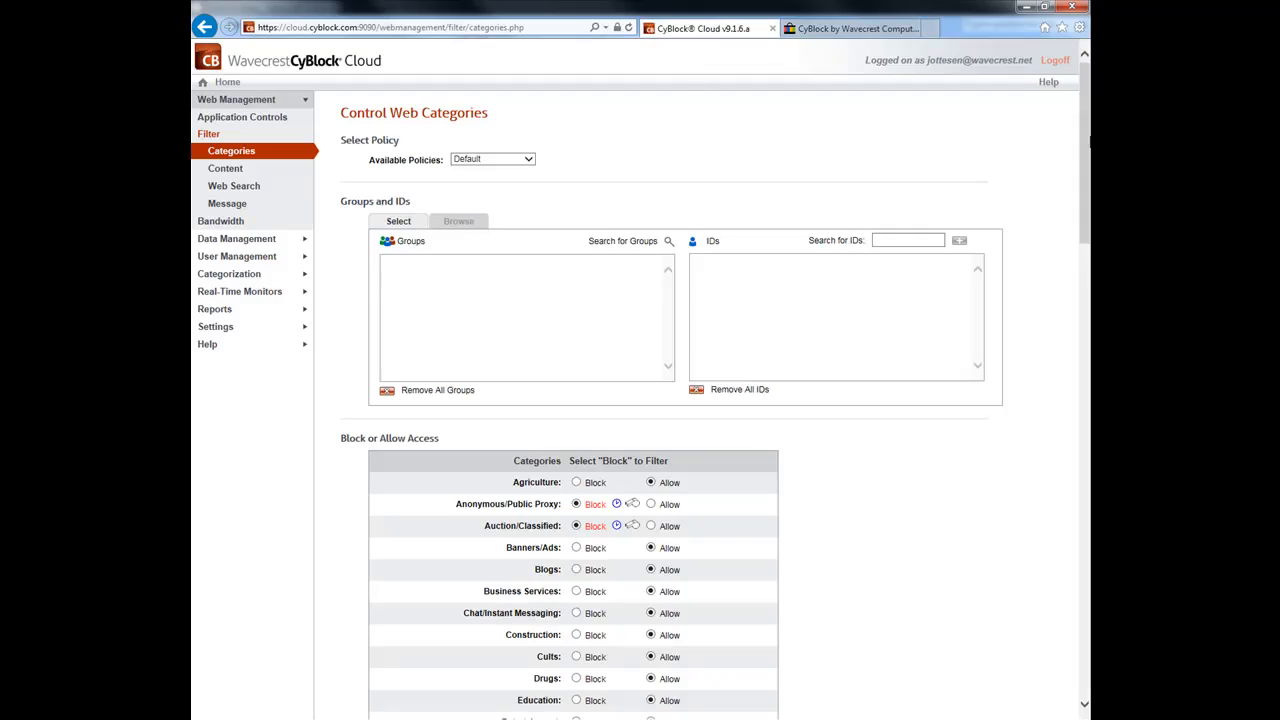
click(1048, 84)
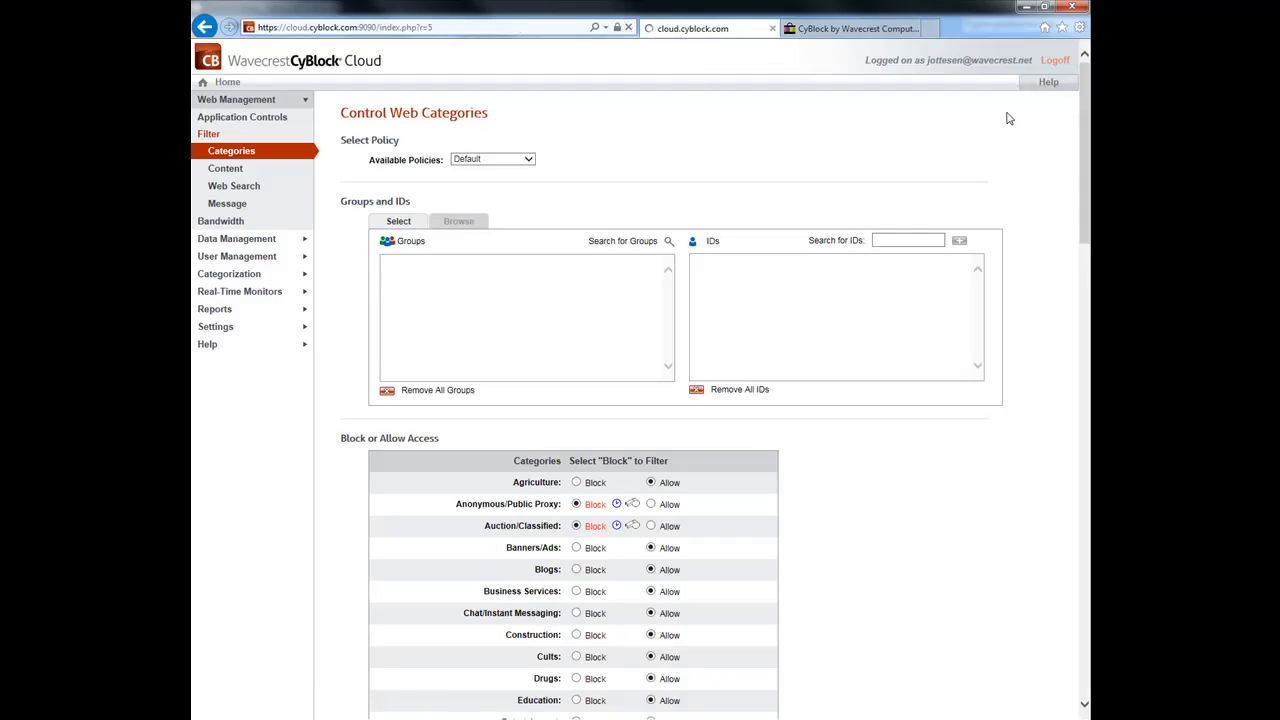